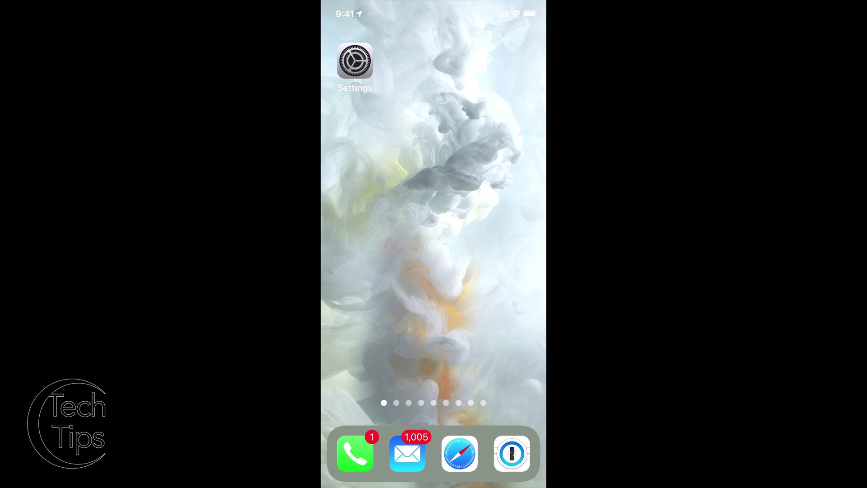
- Launch Settings and go through the Apple ID account page to the iCloud settings
{"action": "left_click", "coordinate": [355, 61]}
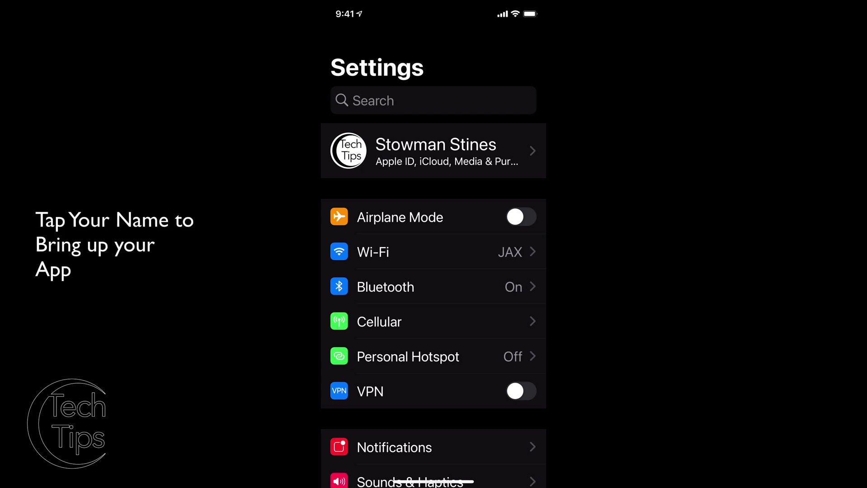
{"action": "left_click", "coordinate": [434, 150]}
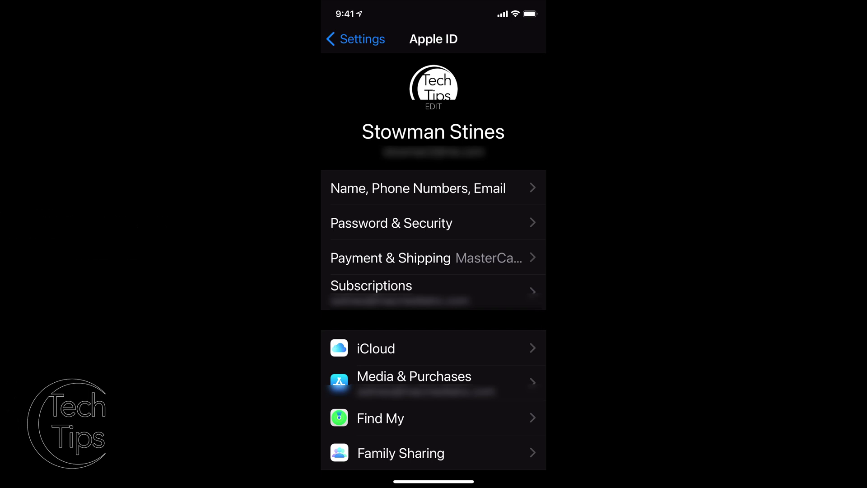
{"action": "left_click", "coordinate": [434, 348]}
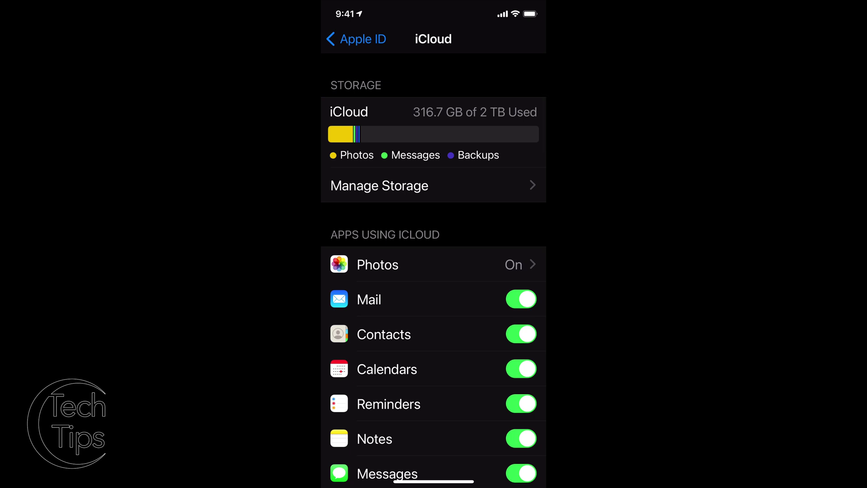
{"action": "scroll", "coordinate": [433, 271], "scroll_direction": "down", "scroll_amount": 8}
{"action": "scroll", "coordinate": [434, 271], "scroll_direction": "down", "scroll_amount": 7}
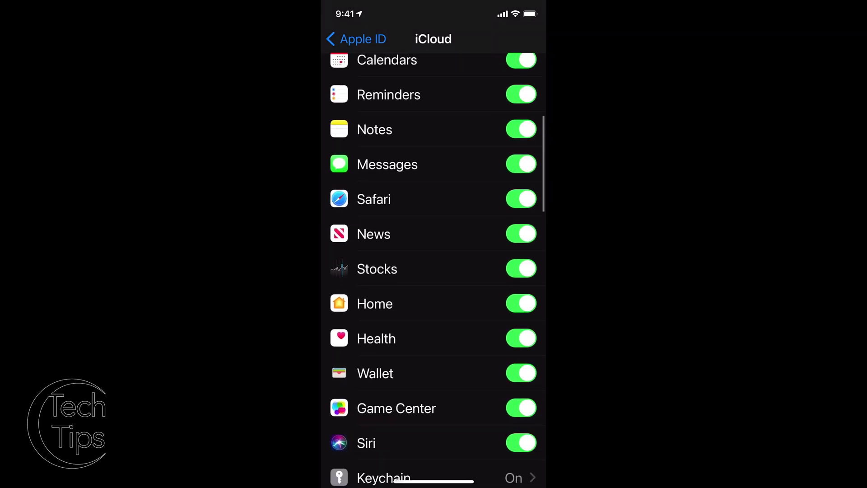
- Open the iCloud Backup row to see backup is on and the last backup date
{"action": "left_click", "coordinate": [434, 308]}
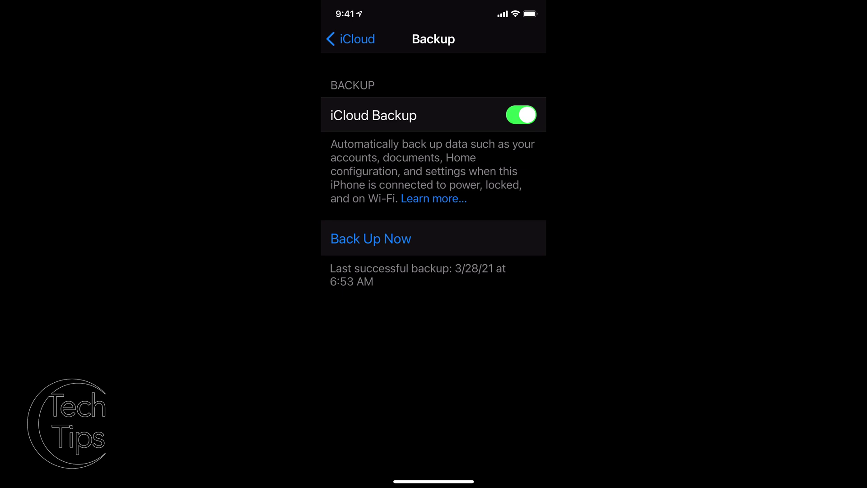
- Go back to the iCloud page showing 316.7 GB of 2 TB used
{"action": "left_click", "coordinate": [349, 39]}
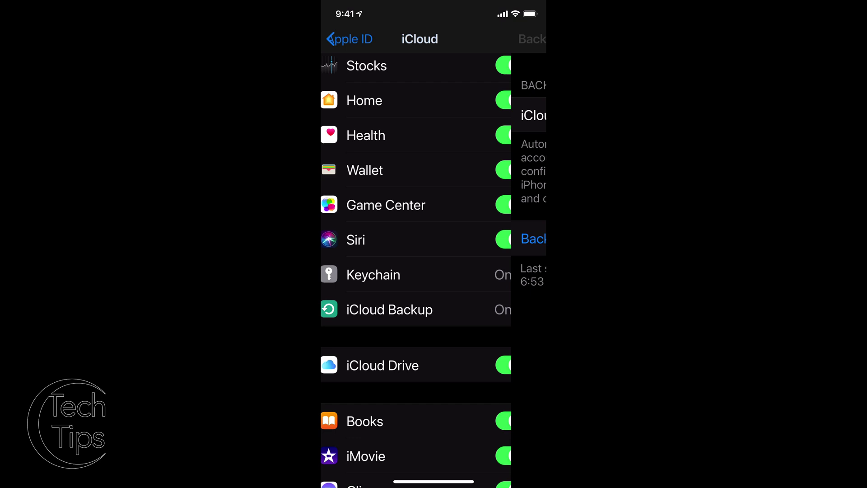
{"action": "scroll", "coordinate": [434, 271], "scroll_direction": "up", "scroll_amount": 5}
{"action": "scroll", "coordinate": [434, 271], "scroll_direction": "up", "scroll_amount": 5}
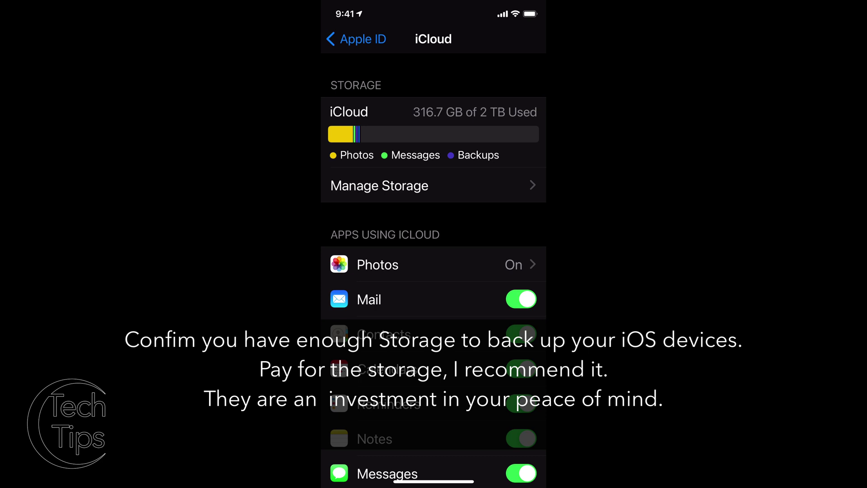
- Open Manage Storage for the per-app breakdown of the 2 TB iCloud plan
{"action": "left_click", "coordinate": [433, 185]}
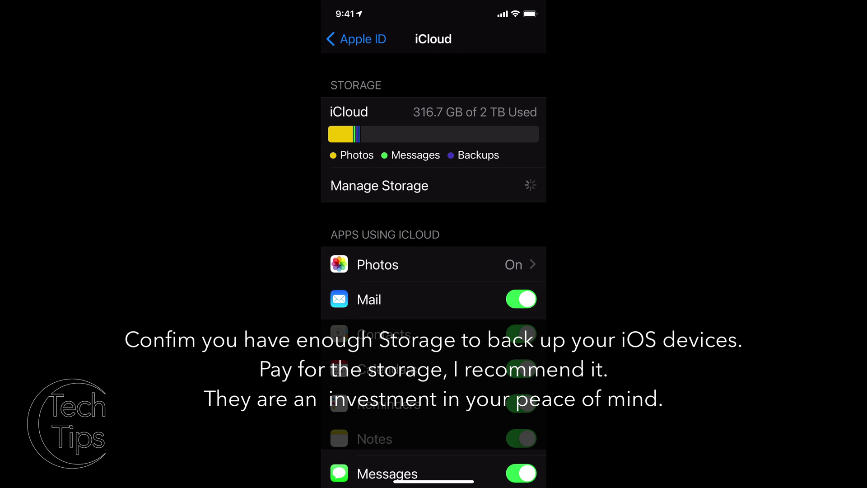